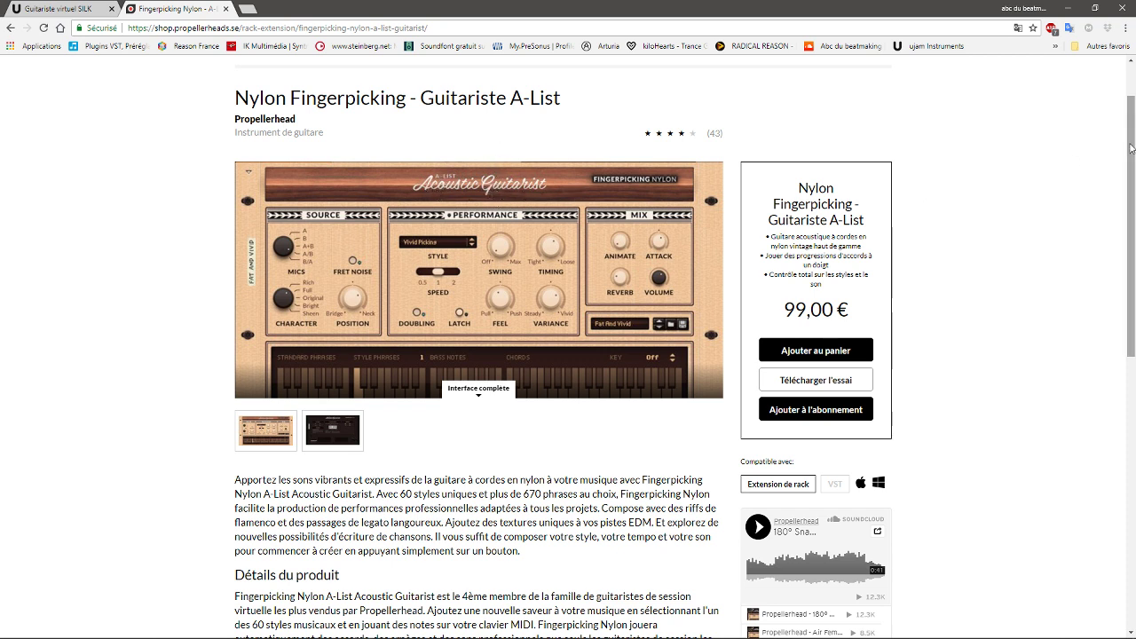
Review the Nylon Fingerpicking product page's interface, description and product highlights, and go to the UJAM Virtual Guitarist SILK page
{"action": "left_click_drag", "start_coordinate": [1133, 122], "coordinate": [1133, 173]}
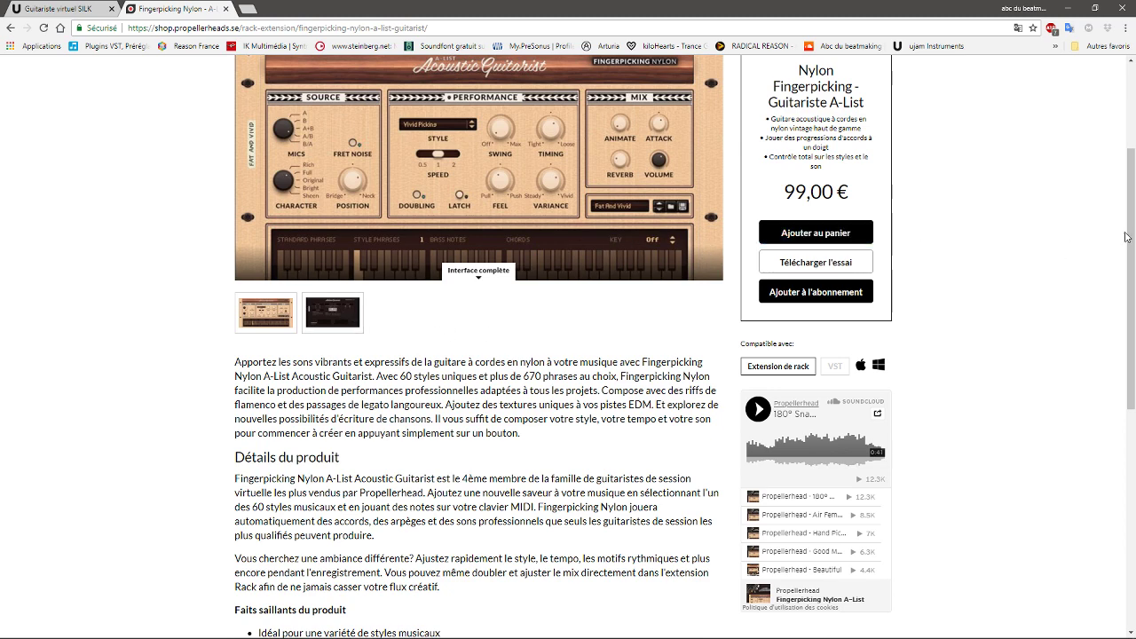
{"action": "left_click_drag", "start_coordinate": [1125, 237], "coordinate": [1134, 317]}
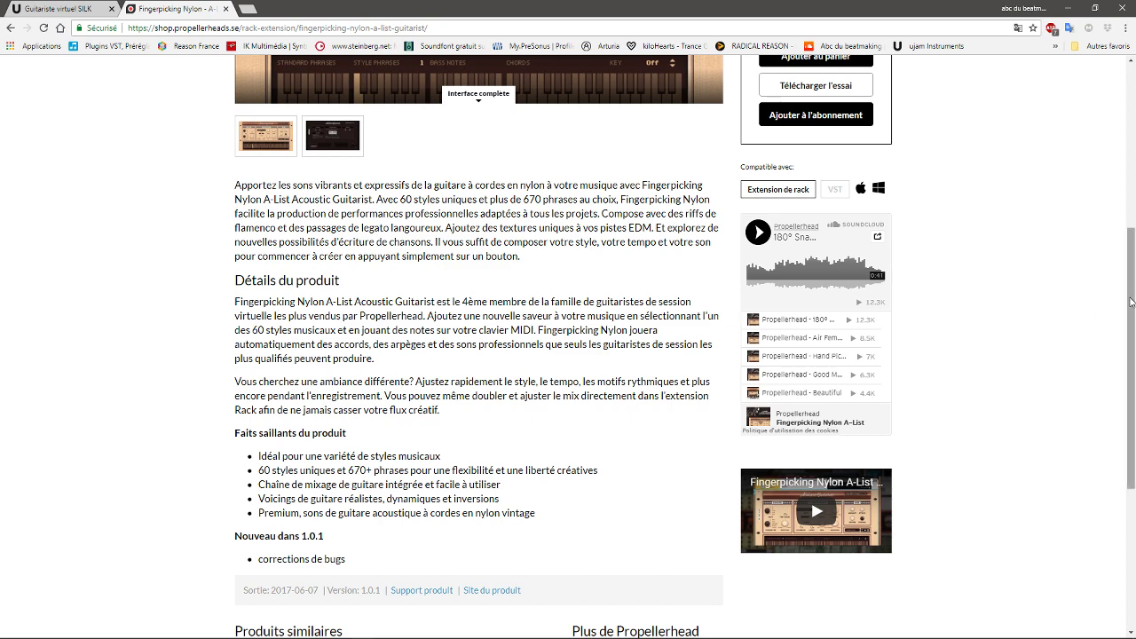
{"action": "scroll", "coordinate": [1087, 310], "scroll_direction": "up", "scroll_amount": 3}
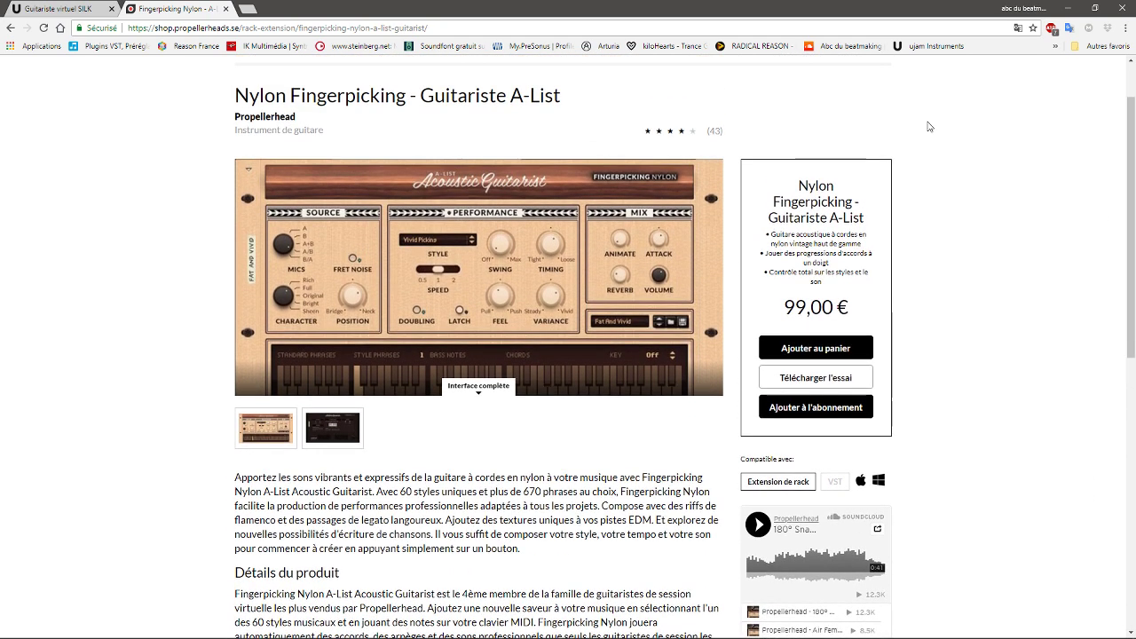
{"action": "left_click", "coordinate": [25, 11]}
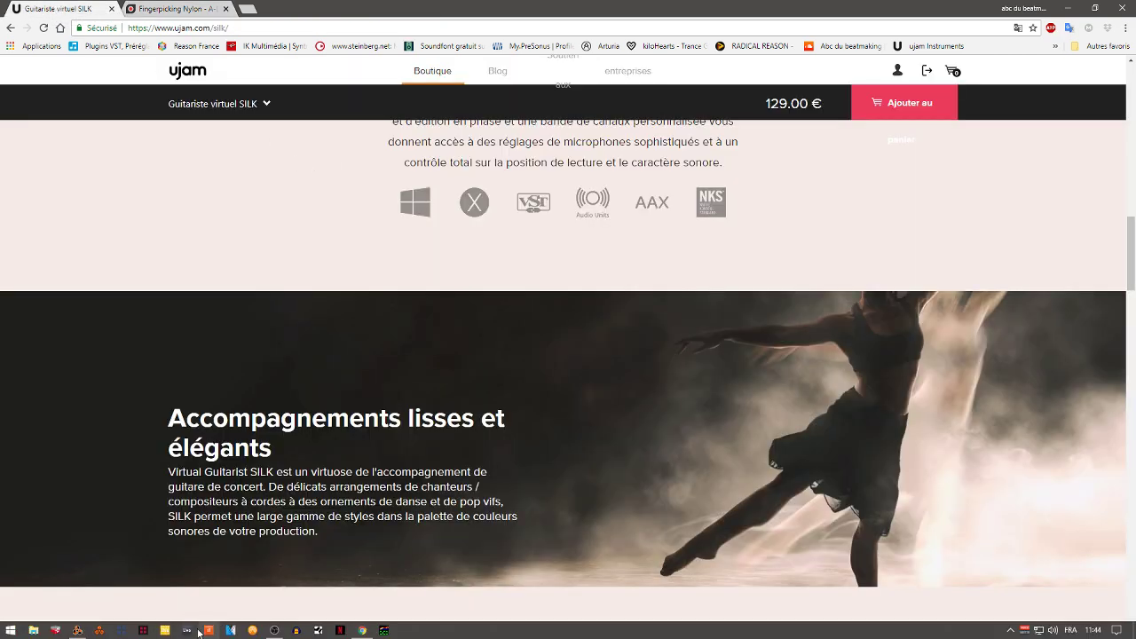
Switch to Reason, open the VG-SILK instrument window, place it clear of the sequencer tracks, and view its list of playing styles
{"action": "left_click", "coordinate": [78, 630]}
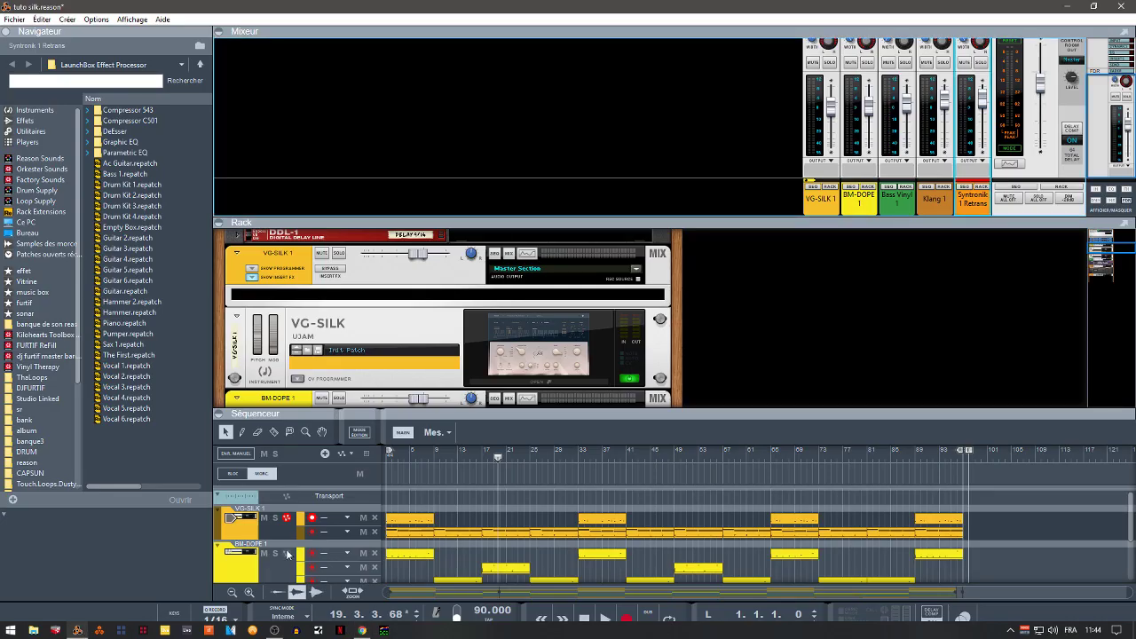
{"action": "left_click", "coordinate": [569, 380]}
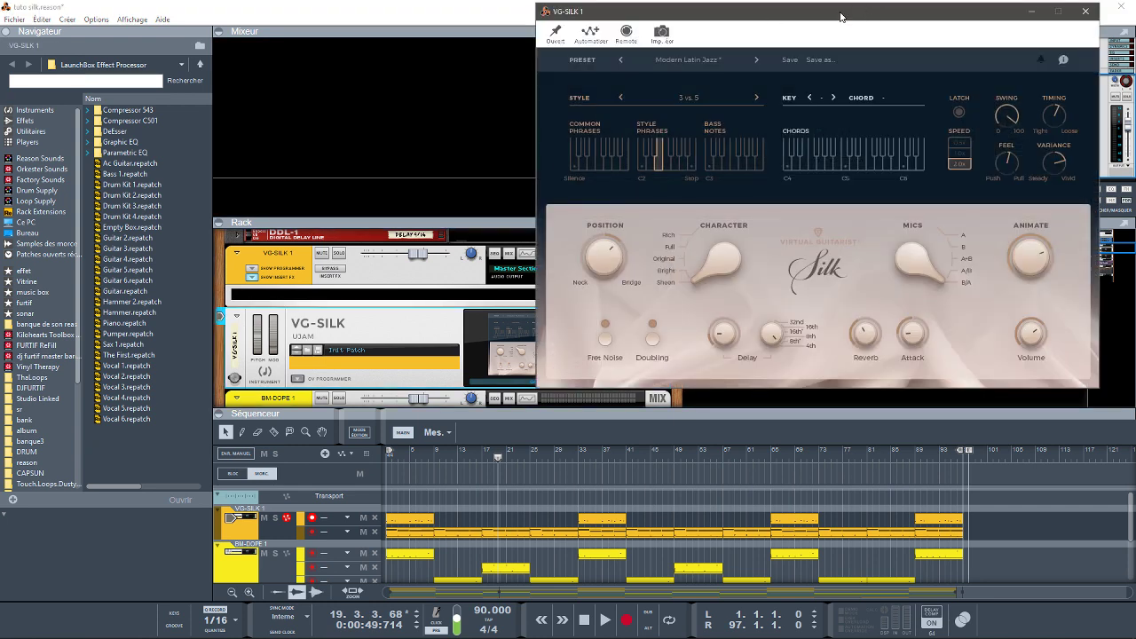
{"action": "left_click_drag", "start_coordinate": [843, 15], "coordinate": [825, 79]}
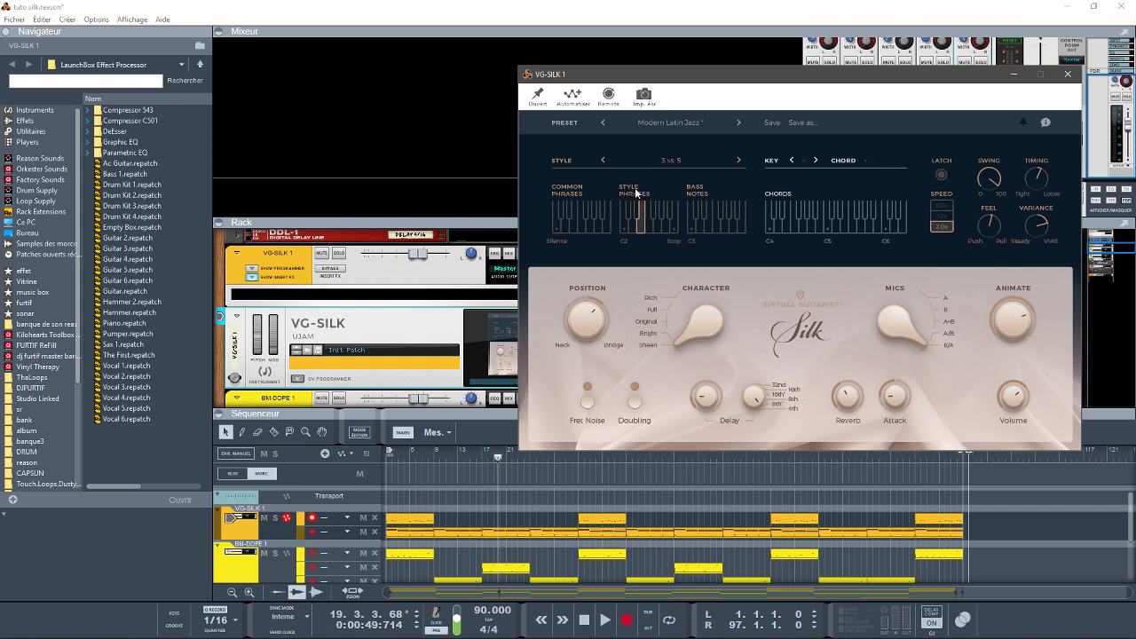
{"action": "left_click", "coordinate": [670, 161]}
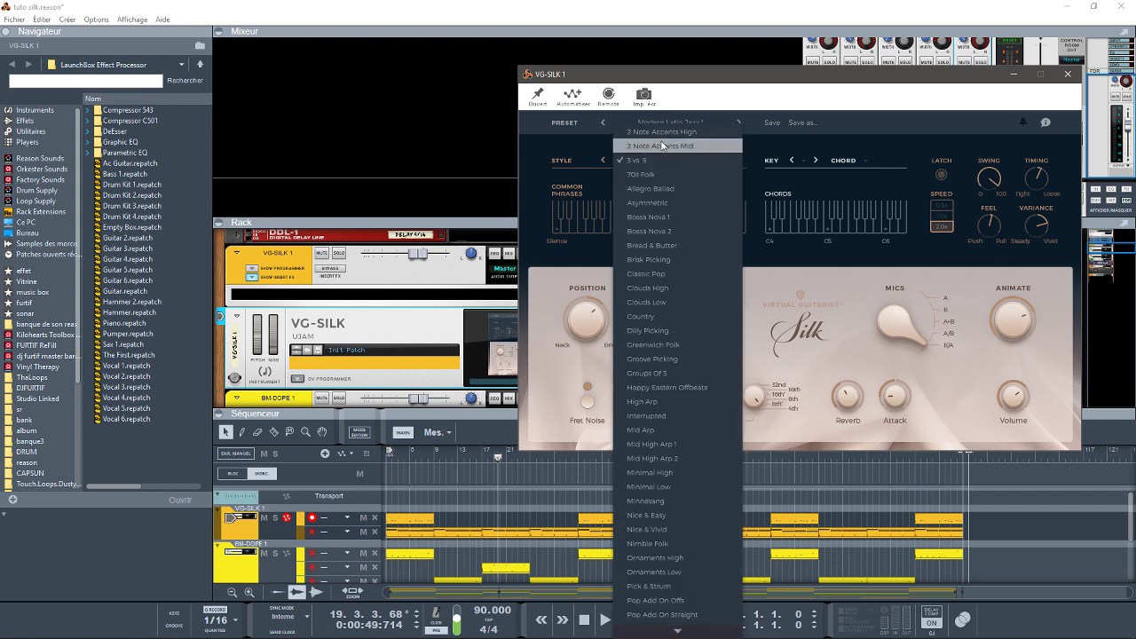
{"action": "left_click", "coordinate": [866, 138]}
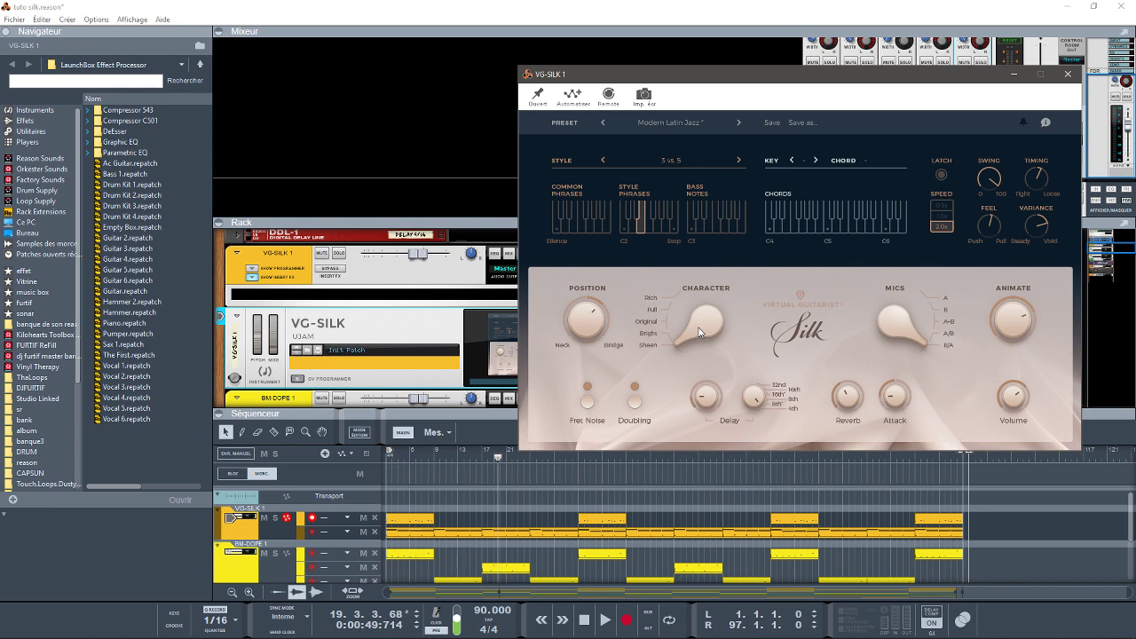
Solo the VG-SILK 1 track and play the song from bar 1
{"action": "left_click", "coordinate": [275, 517]}
{"action": "key", "text": "KP_0"}
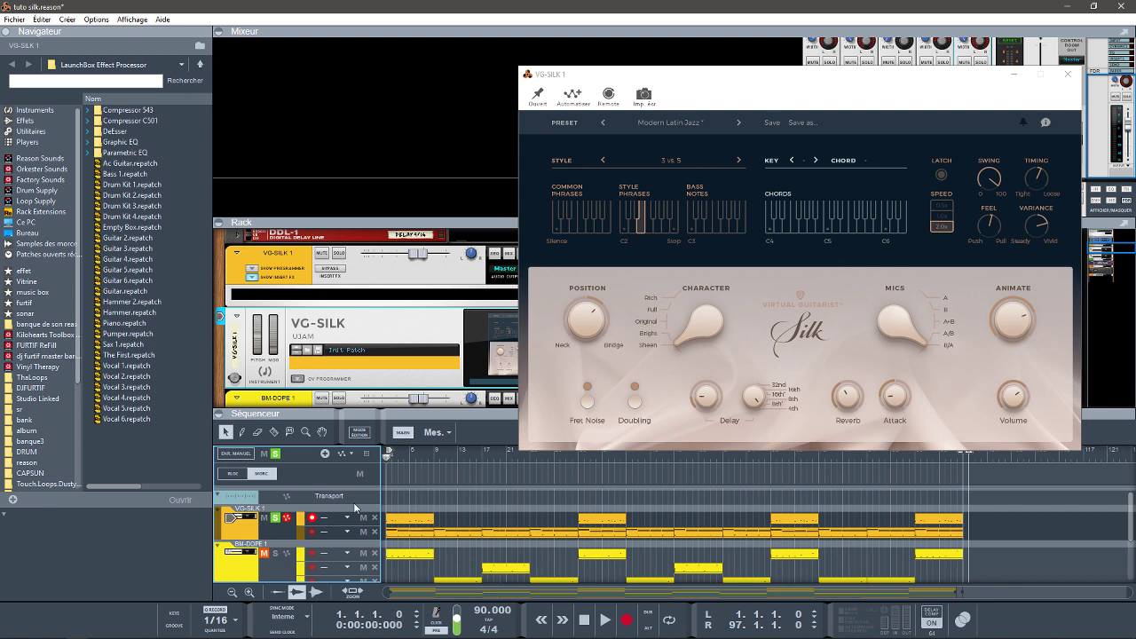
{"action": "key", "text": "space"}
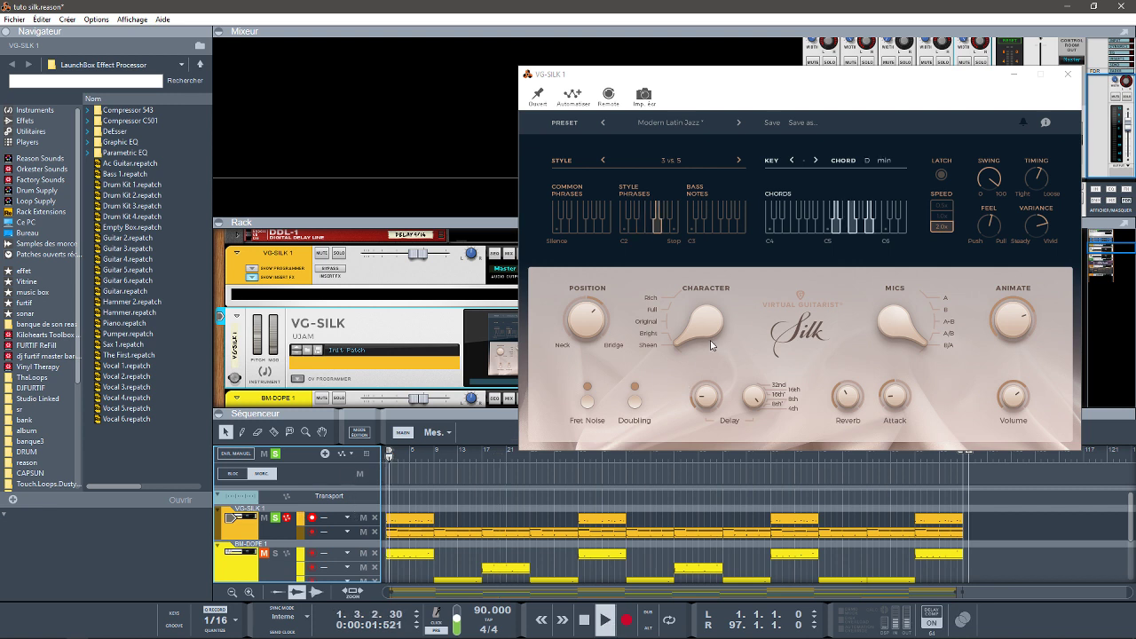
Audition the Bright character, different playing positions and the A+B microphone setting on VG-SILK during playback, and stop the song
{"action": "mouse_move", "coordinate": [710, 340]}
{"action": "left_mouse_down"}
{"action": "mouse_move", "coordinate": [704, 302]}
{"action": "mouse_move", "coordinate": [705, 350]}
{"action": "mouse_move", "coordinate": [702, 325]}
{"action": "left_mouse_up"}
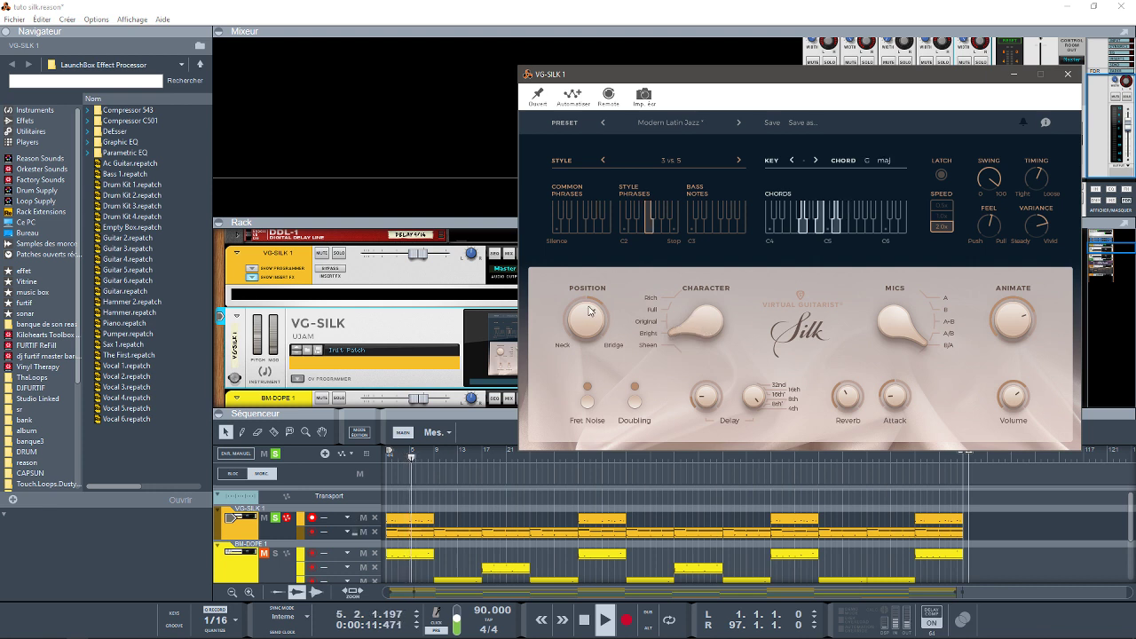
{"action": "left_click_drag", "start_coordinate": [589, 307], "coordinate": [590, 431]}
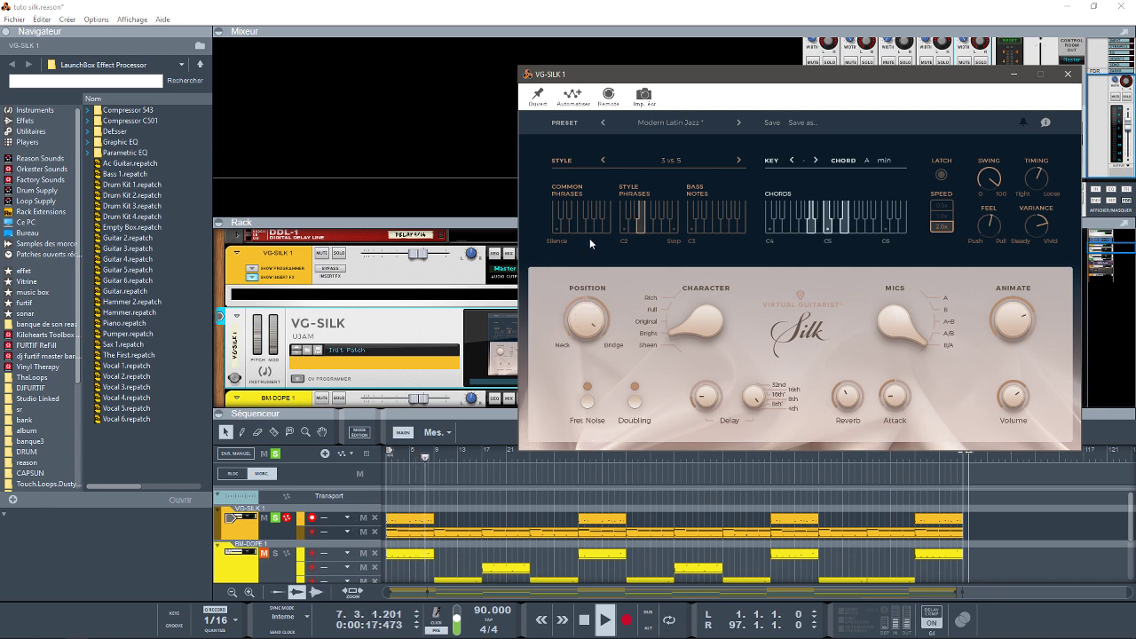
{"action": "mouse_move", "coordinate": [597, 311]}
{"action": "left_mouse_down"}
{"action": "mouse_move", "coordinate": [596, 339]}
{"action": "mouse_move", "coordinate": [594, 319]}
{"action": "left_mouse_up"}
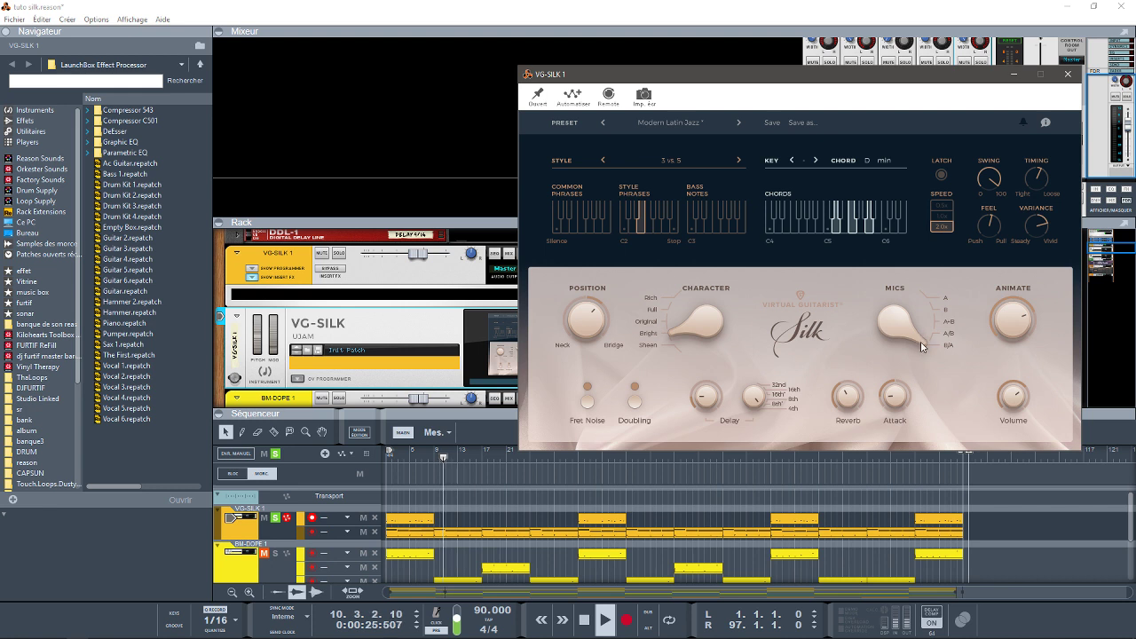
{"action": "left_click_drag", "start_coordinate": [921, 346], "coordinate": [922, 301]}
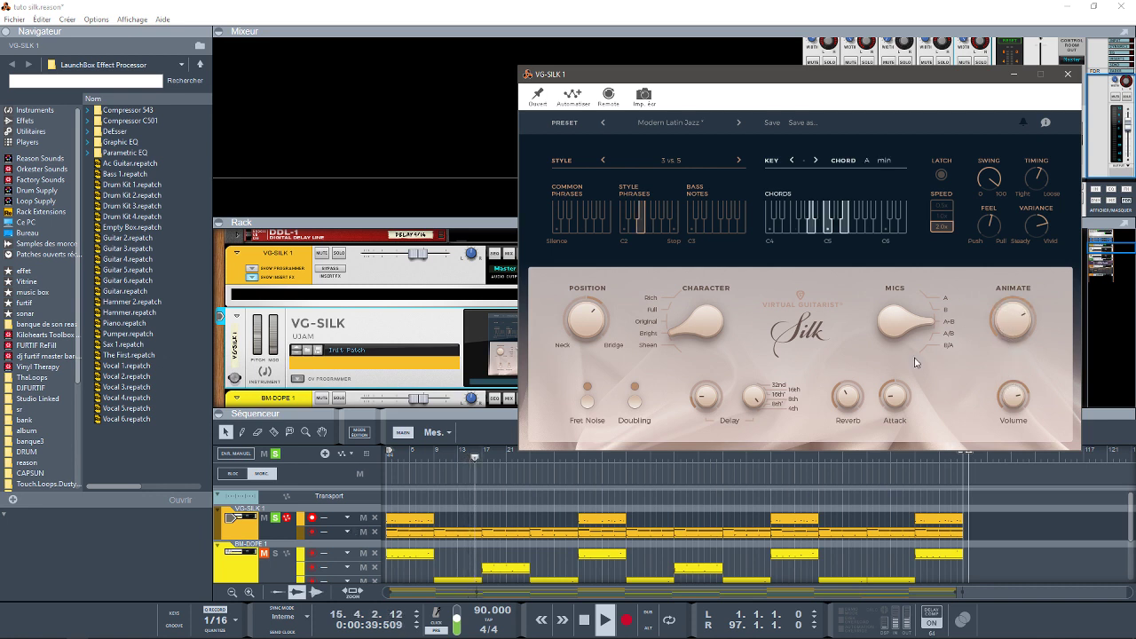
{"action": "key", "text": "space"}
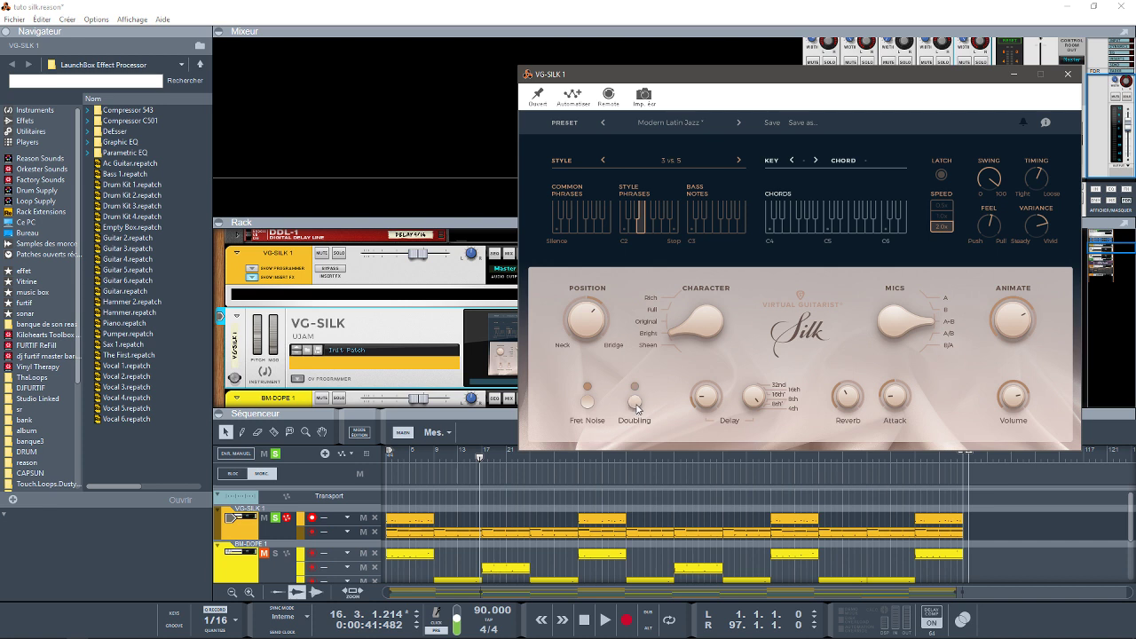
Replay the song from the start and put VG-SILK back to the B/A microphone setting and the Sheen character
{"action": "key", "text": "space"}
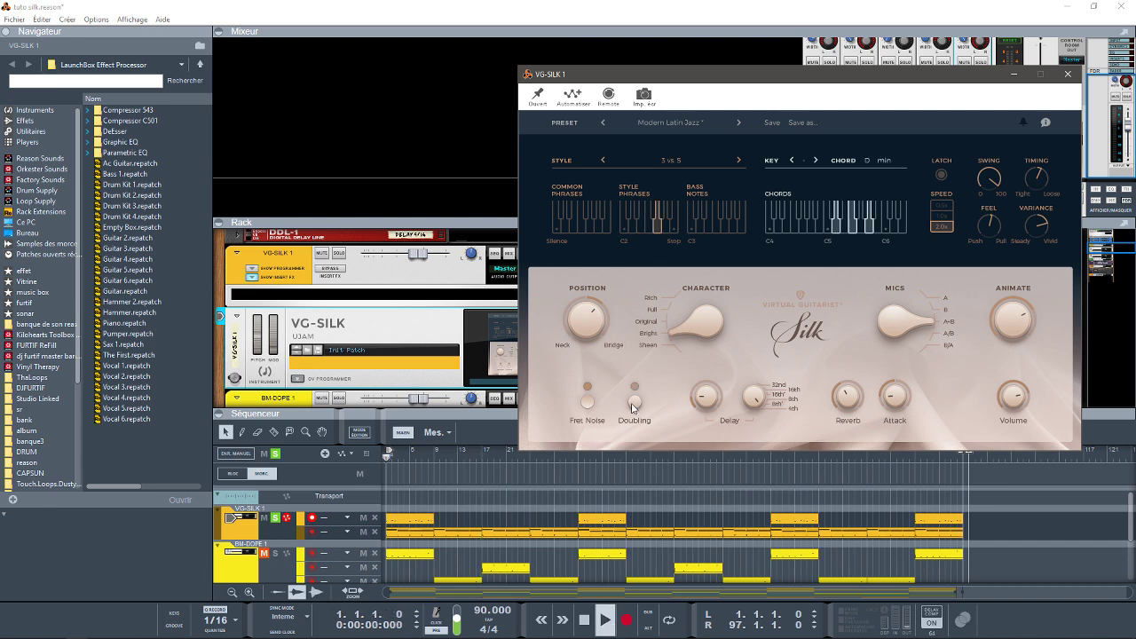
{"action": "key", "text": "space"}
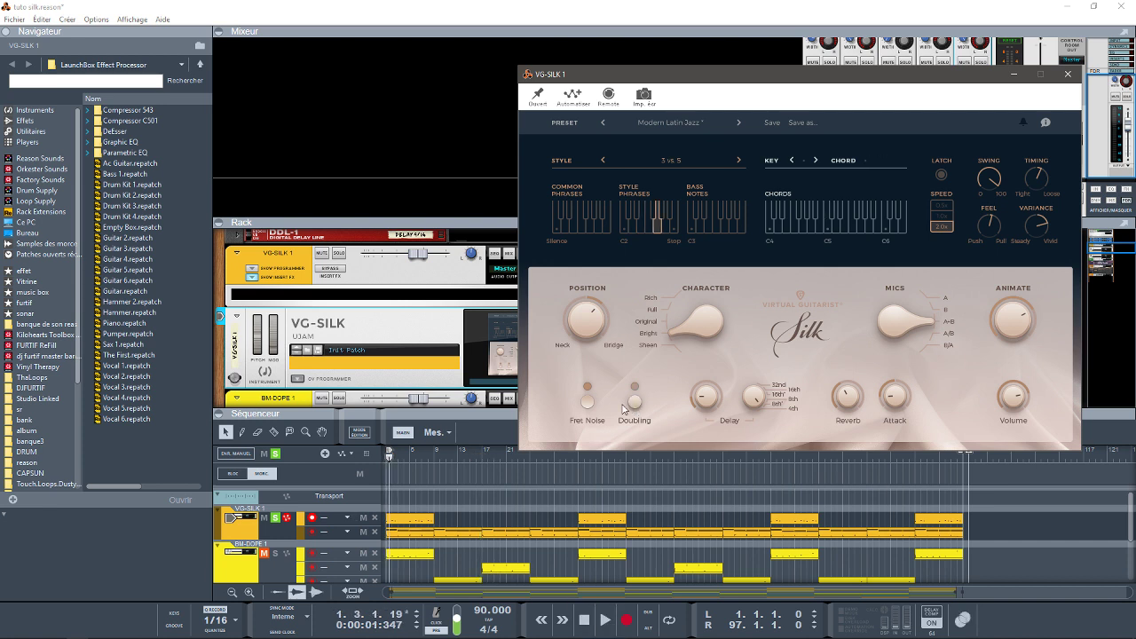
{"action": "key", "text": "space"}
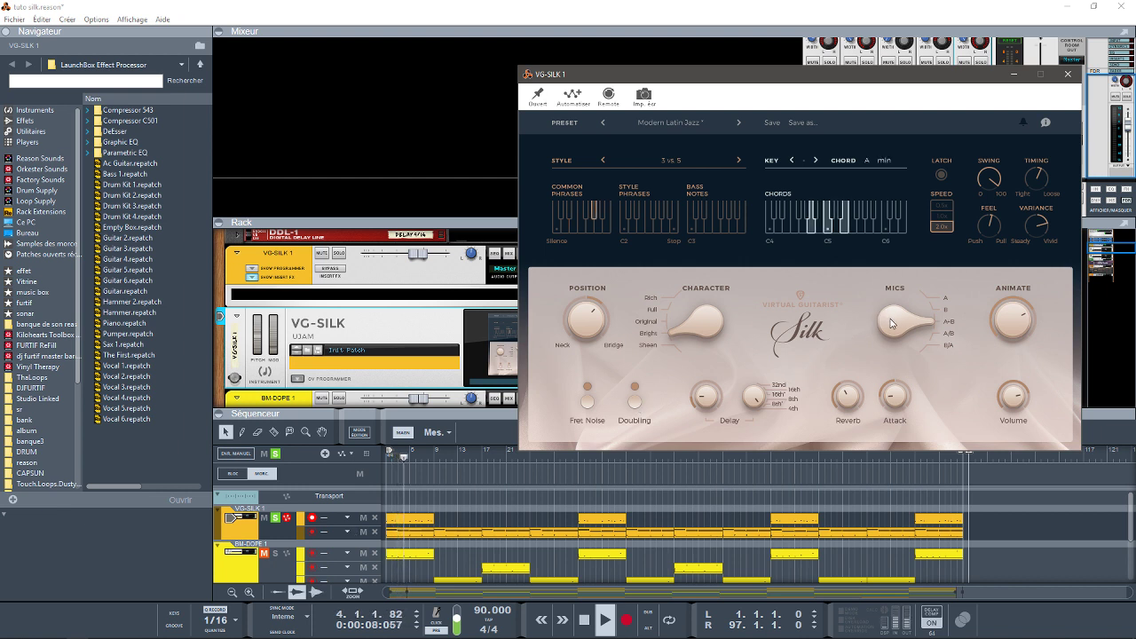
{"action": "left_click_drag", "start_coordinate": [891, 319], "coordinate": [917, 379]}
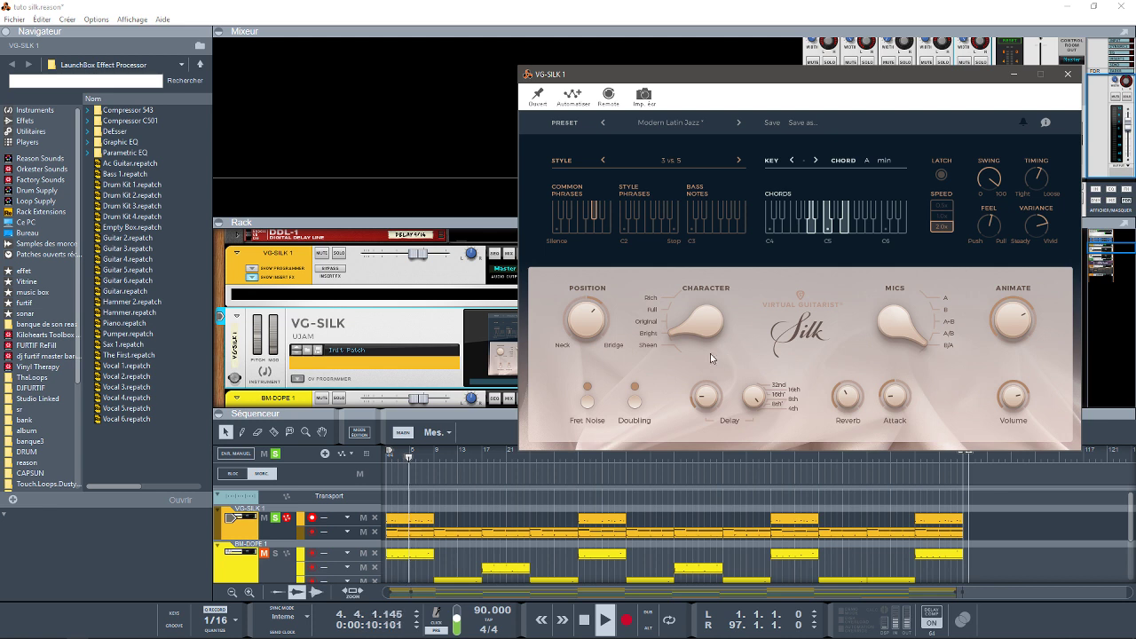
{"action": "left_click_drag", "start_coordinate": [702, 320], "coordinate": [706, 355]}
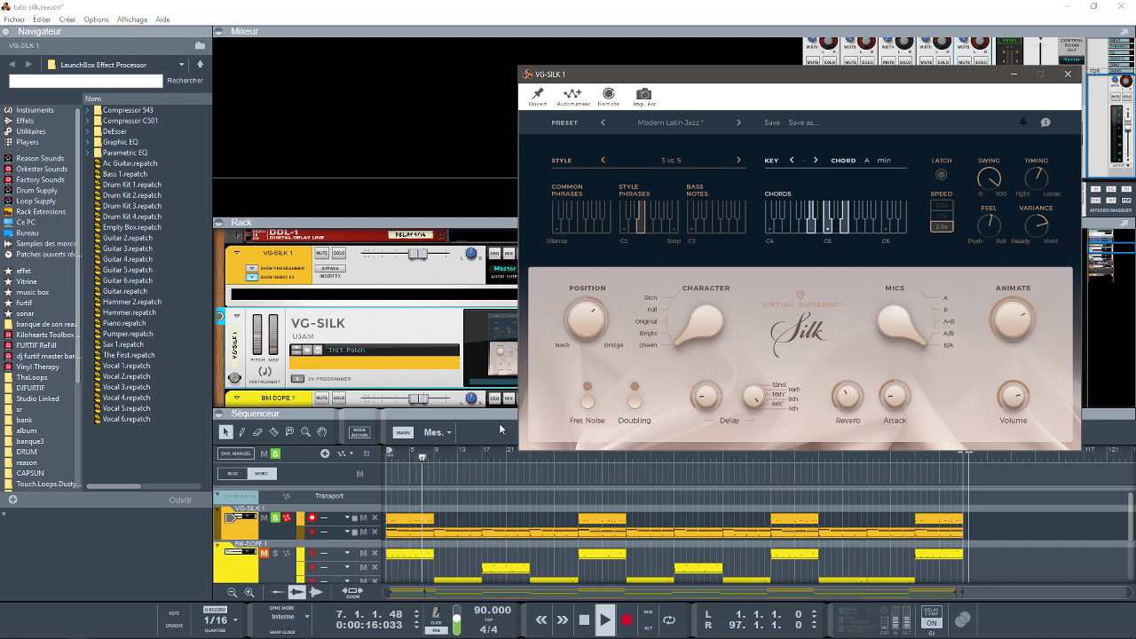
Unsolo the VG-SILK 1 track to hear it with the full arrangement, and stop playback
{"action": "left_click", "coordinate": [275, 518]}
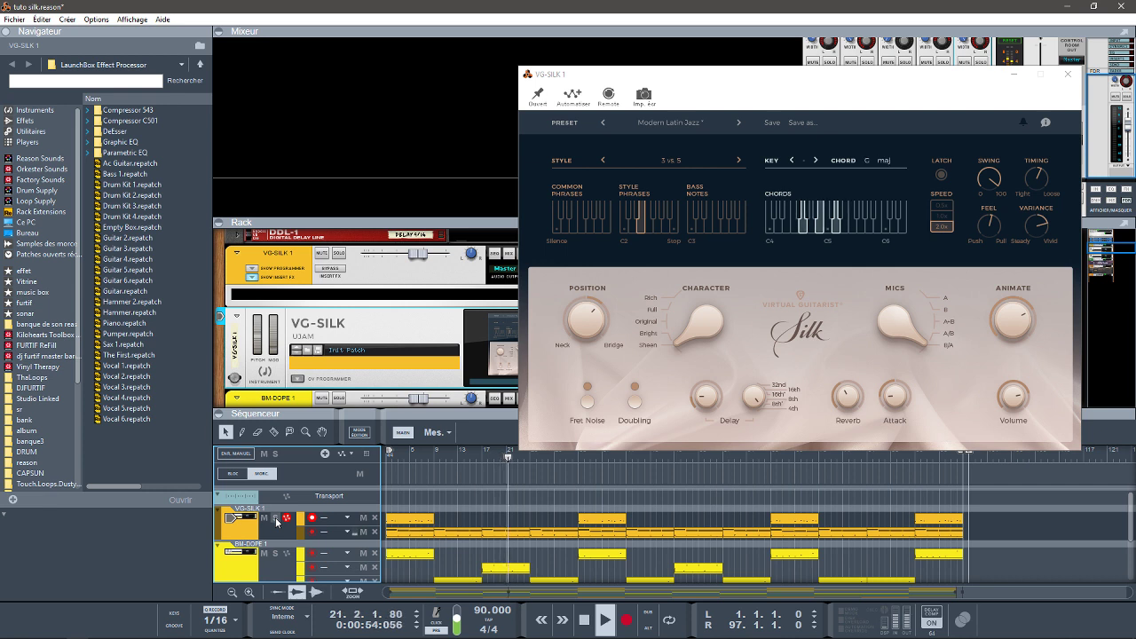
{"action": "key", "text": "space"}
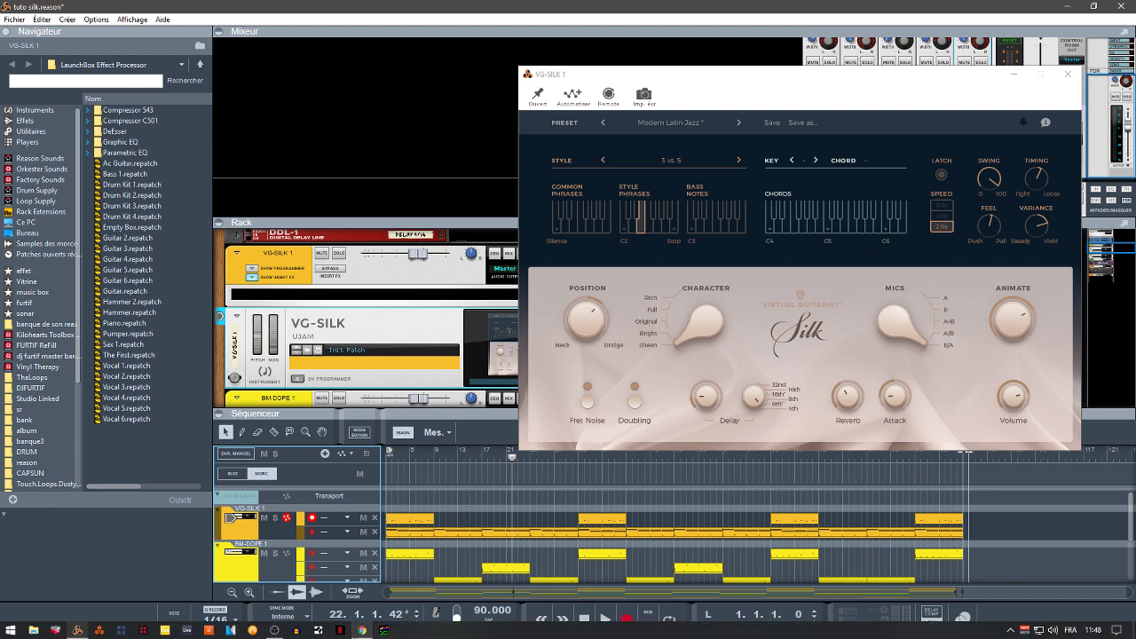
Switch to Chrome and compare the product pages and prices of Virtual Guitarist SILK and Nylon Fingerpicking
{"action": "left_click", "coordinate": [362, 630]}
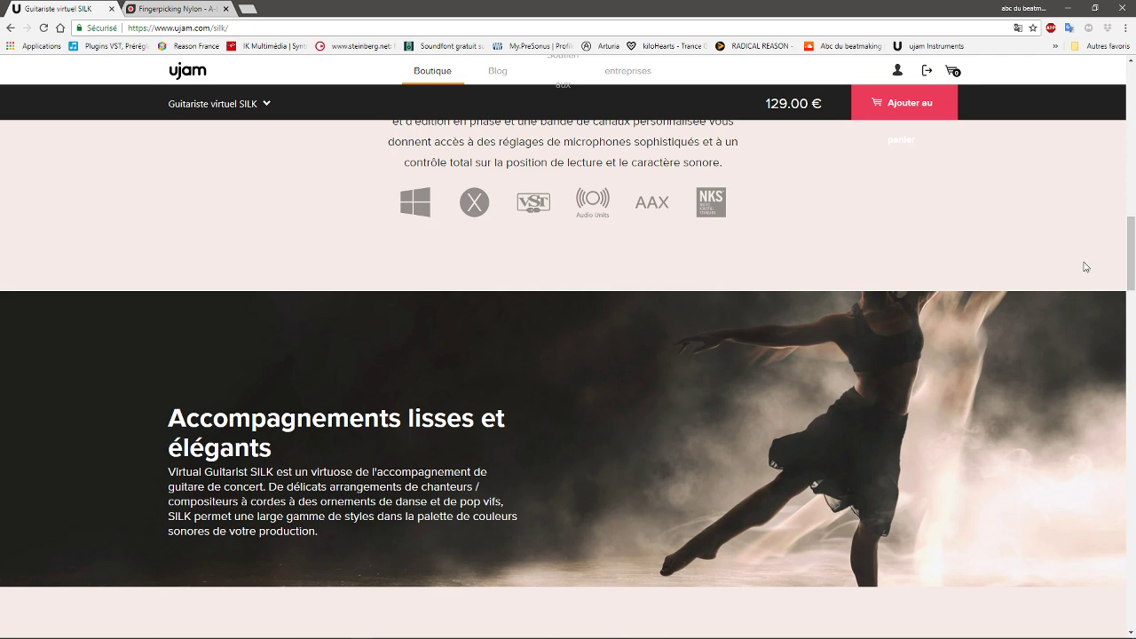
{"action": "left_click_drag", "start_coordinate": [1130, 270], "coordinate": [1111, 119]}
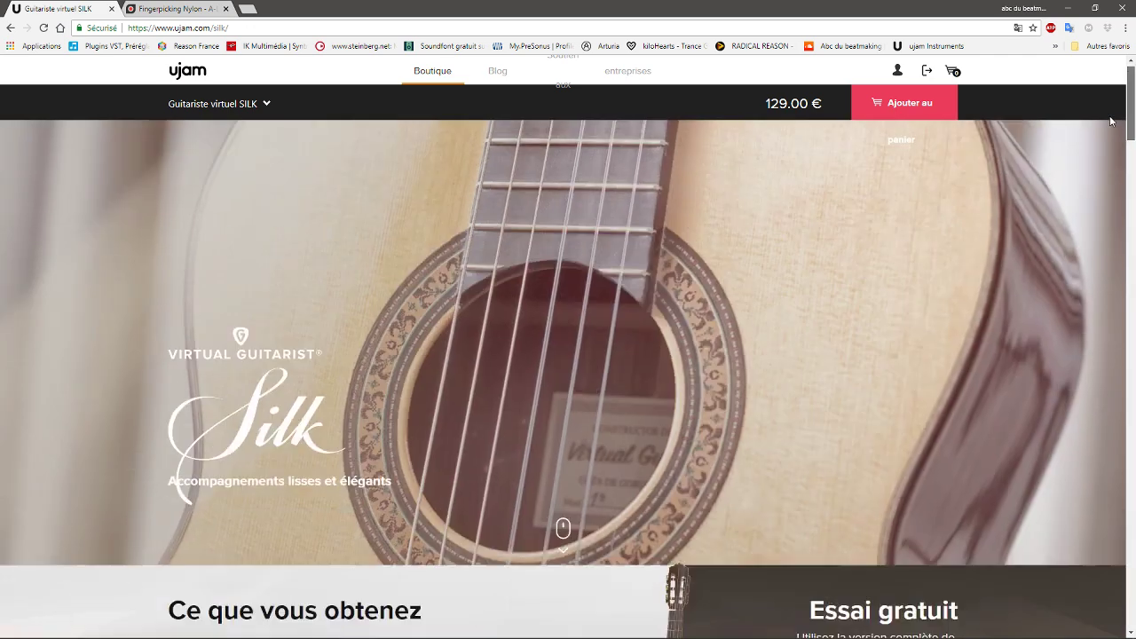
{"action": "left_click", "coordinate": [202, 8]}
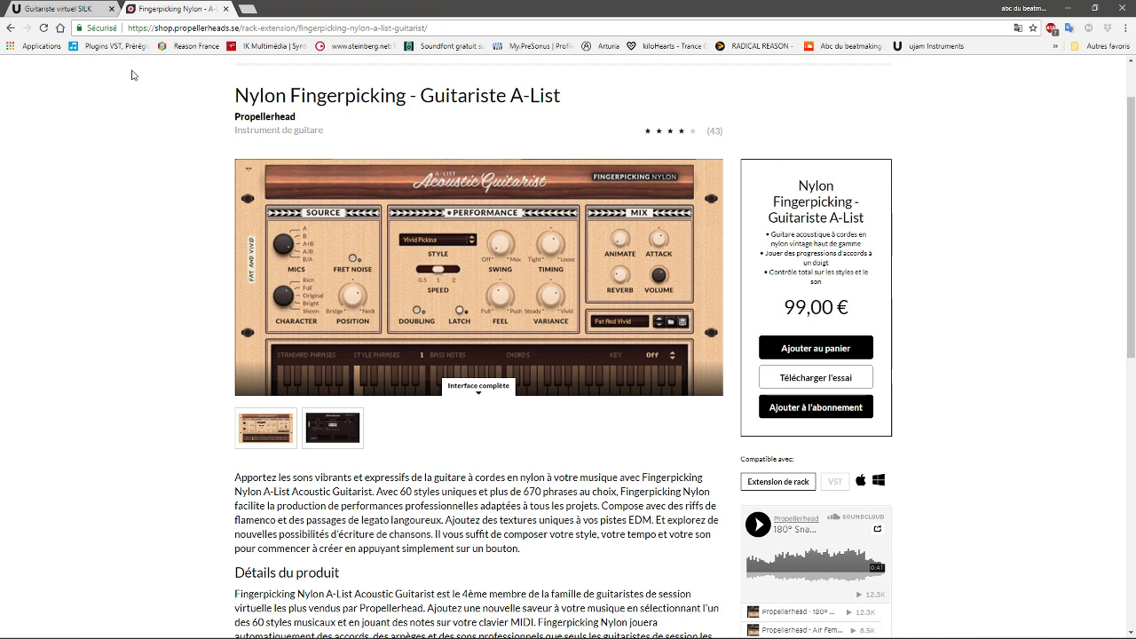
{"action": "left_click", "coordinate": [76, 9]}
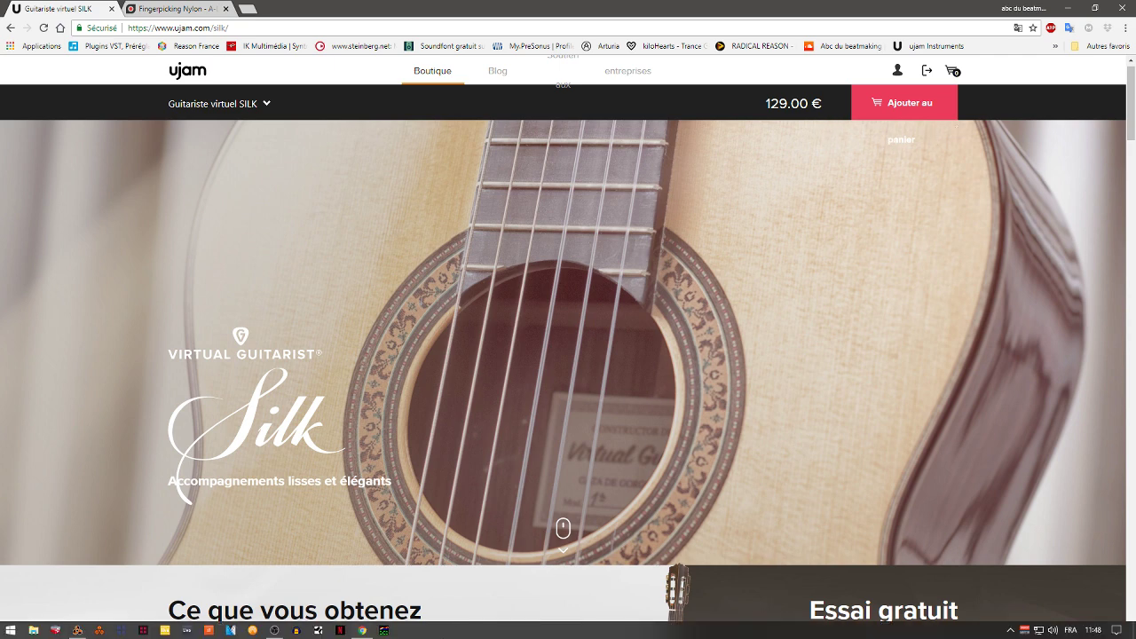
Switch back to Reason, play the full arrangement from the beginning to about bar 20, and stop
{"action": "left_click", "coordinate": [82, 630]}
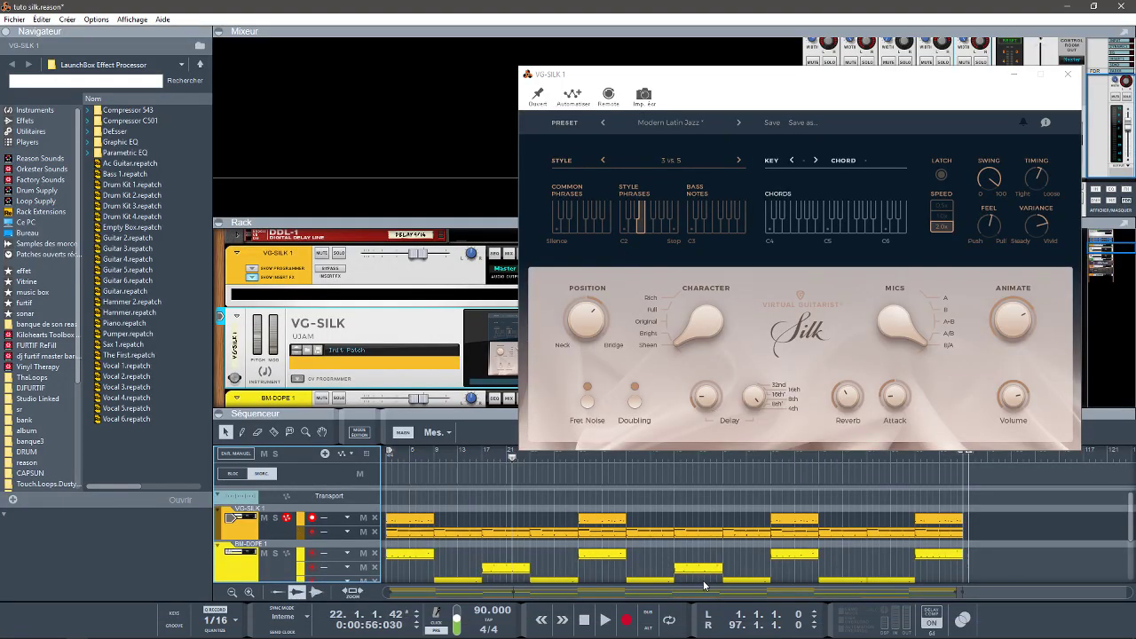
{"action": "key", "text": "shift+Return"}
{"action": "key", "text": "space"}
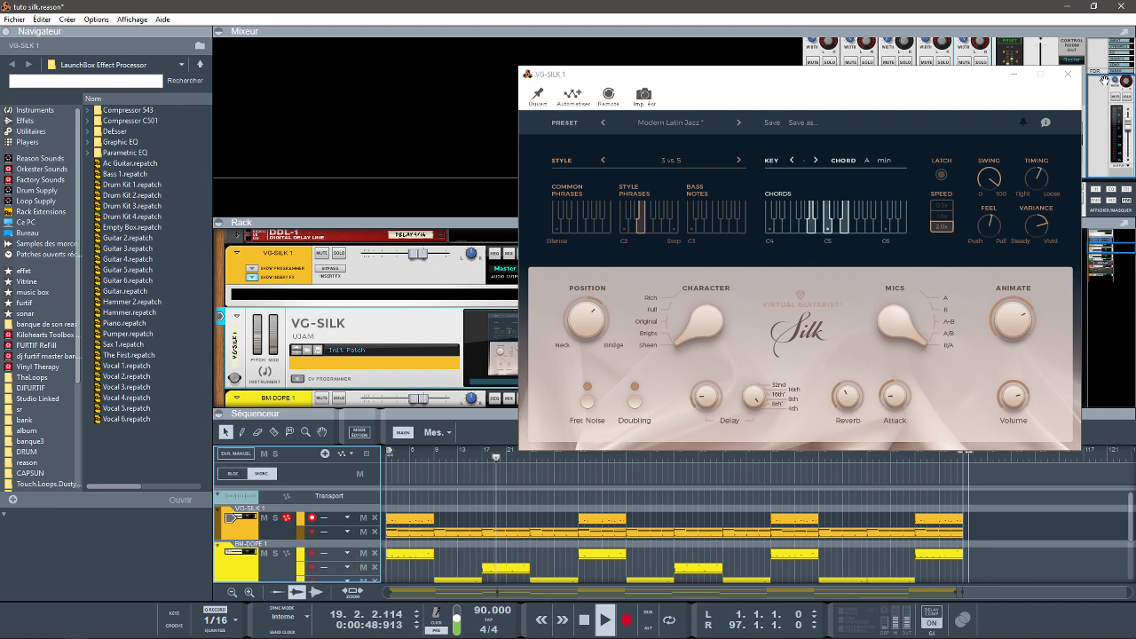
{"action": "key", "text": "space"}
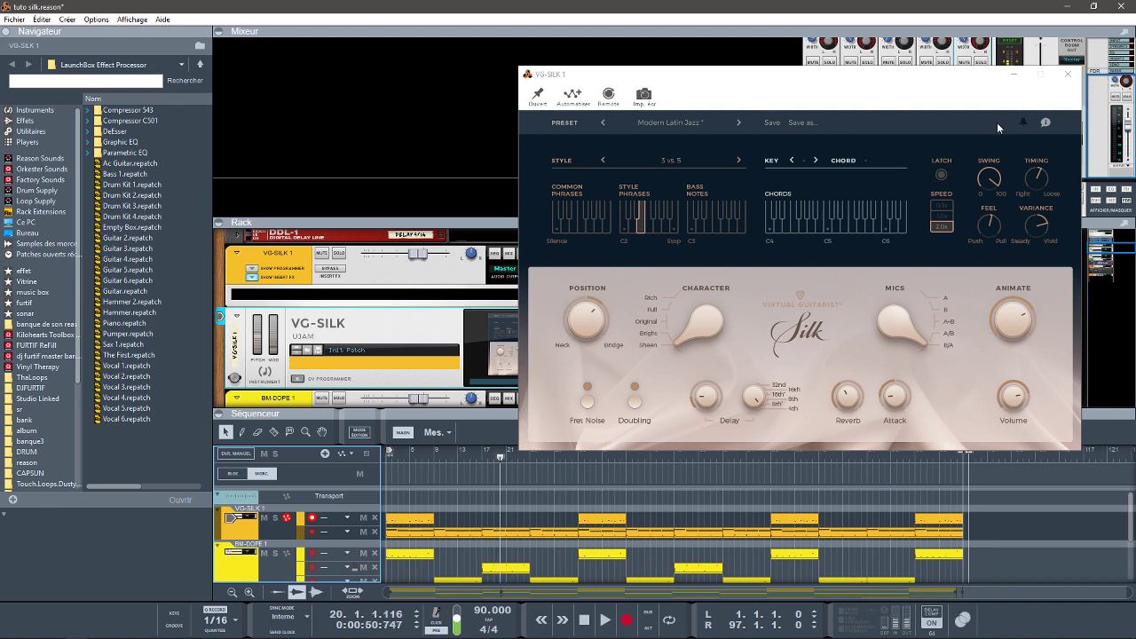
Collapse the browser pane to widen the workspace, and reposition the VG-SILK window above the sequencer
{"action": "left_click", "coordinate": [7, 32]}
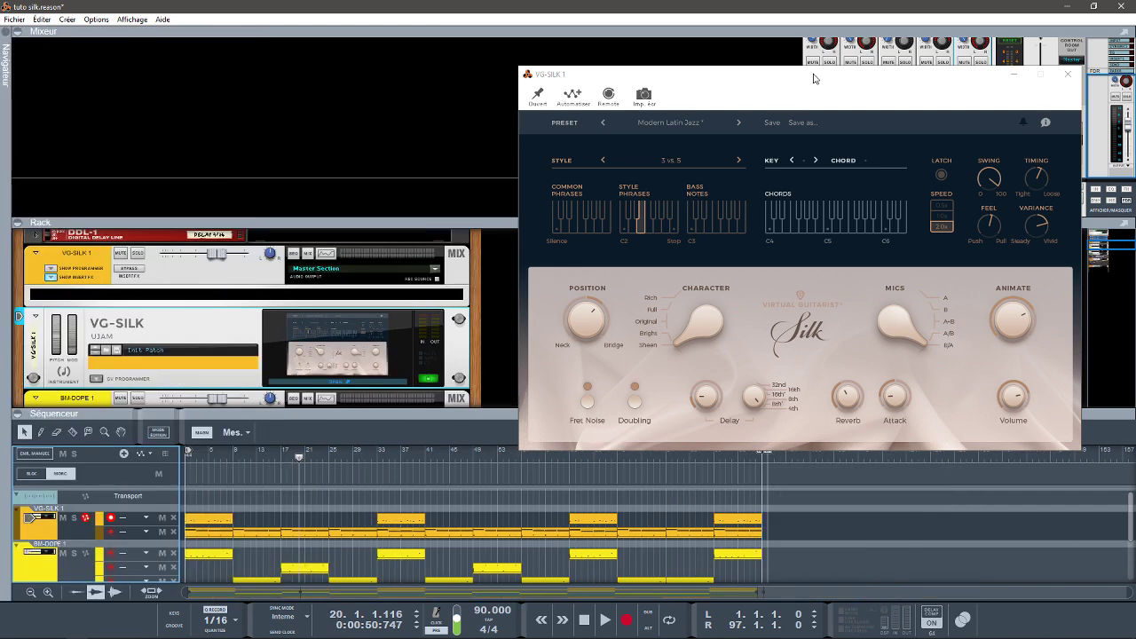
{"action": "left_click_drag", "start_coordinate": [813, 78], "coordinate": [783, 49]}
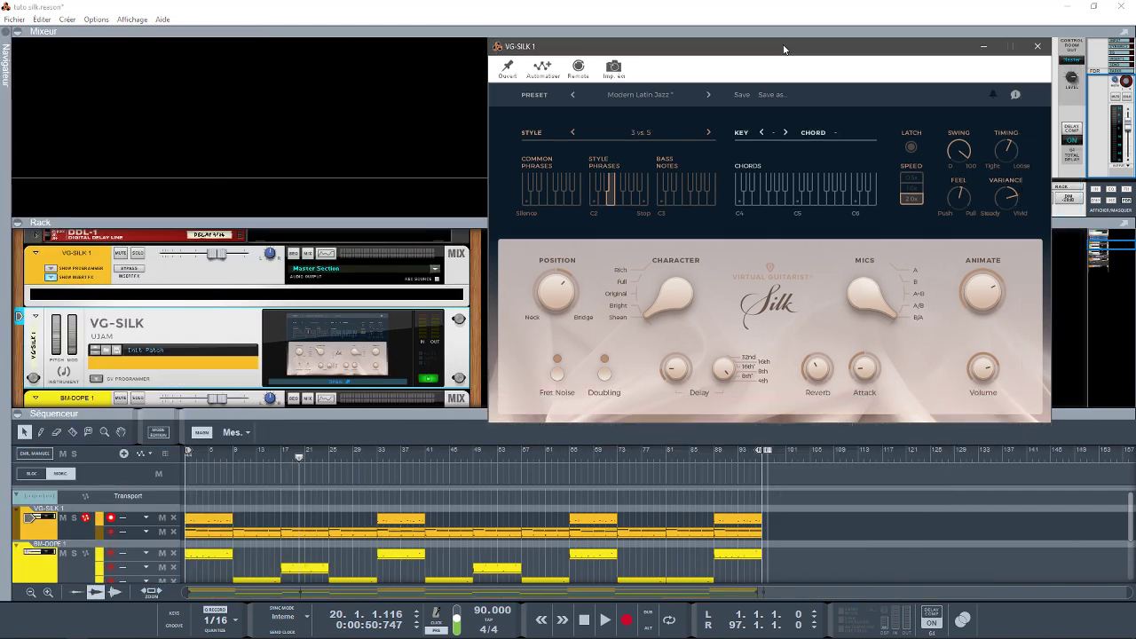